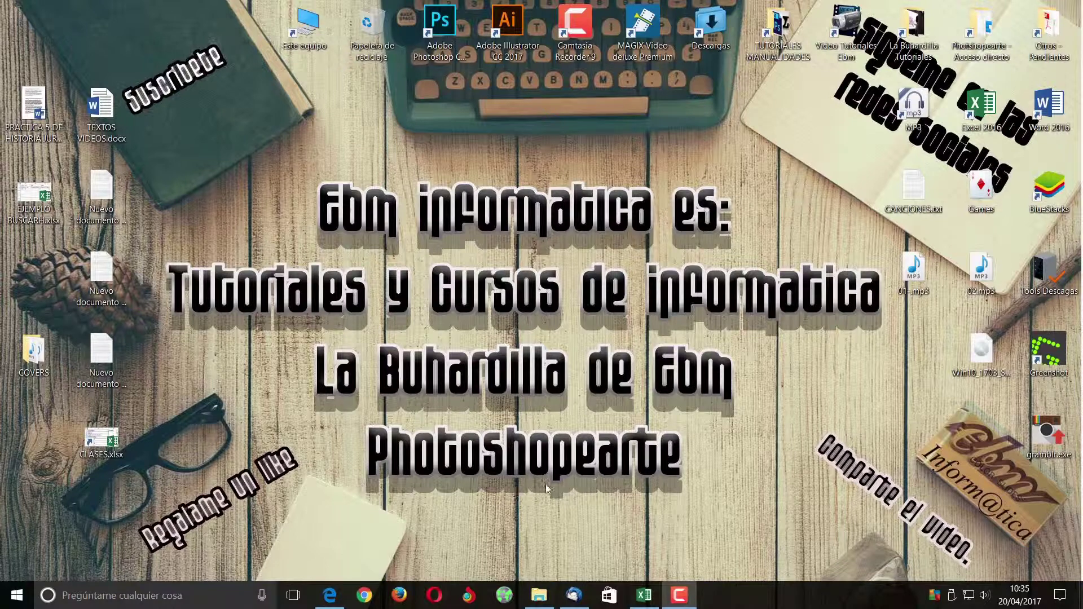
Step: Restore the EJEMPLO BUSCARH workbook and view the PRODUCTOS table's CODIGO, ARTICULO and PRECIO rows
click(643, 596)
click(174, 364)
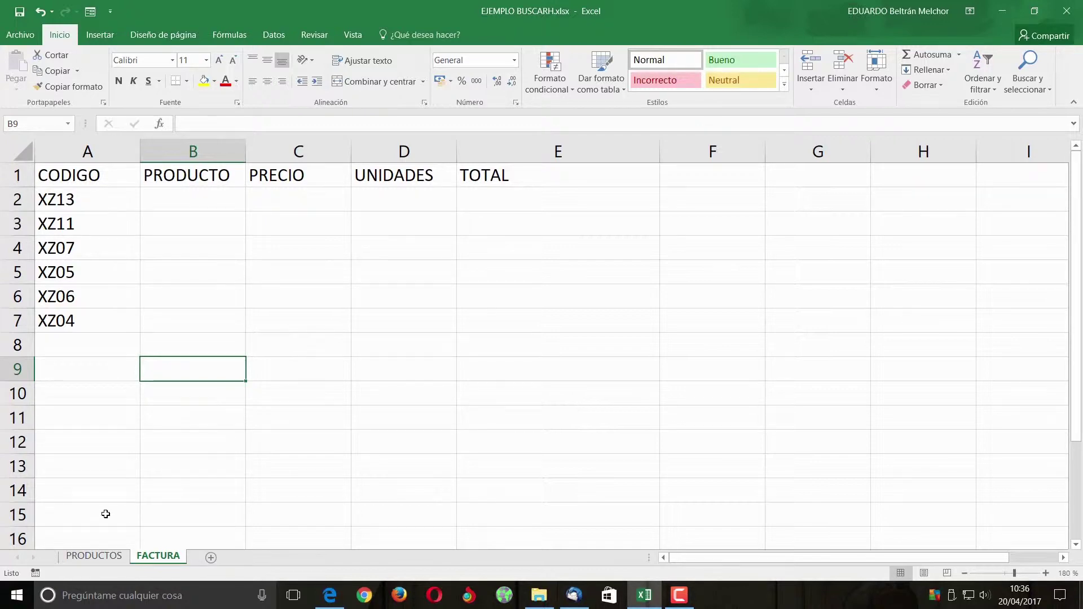
click(105, 558)
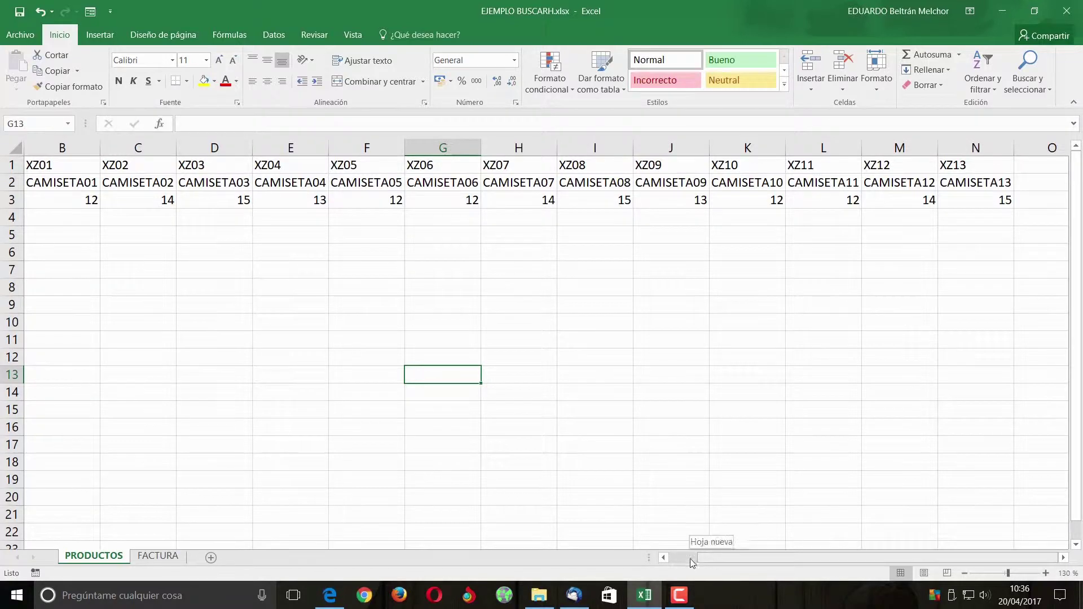
click(663, 557)
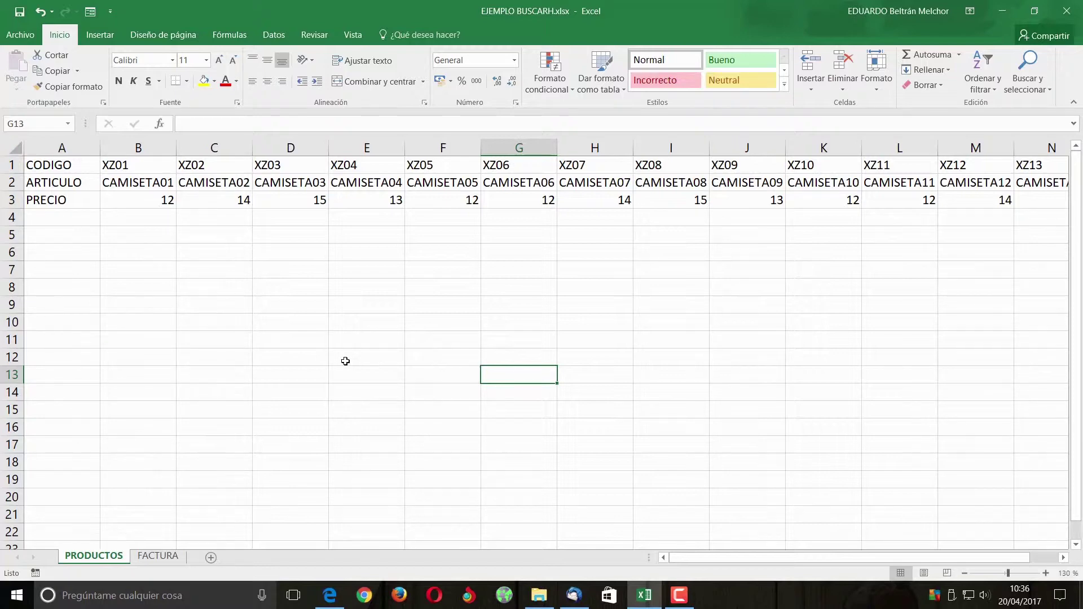
Step: Compare the FACTURA sheet with the PRODUCTOS table again, ending on FACTURA at cell B2
click(161, 557)
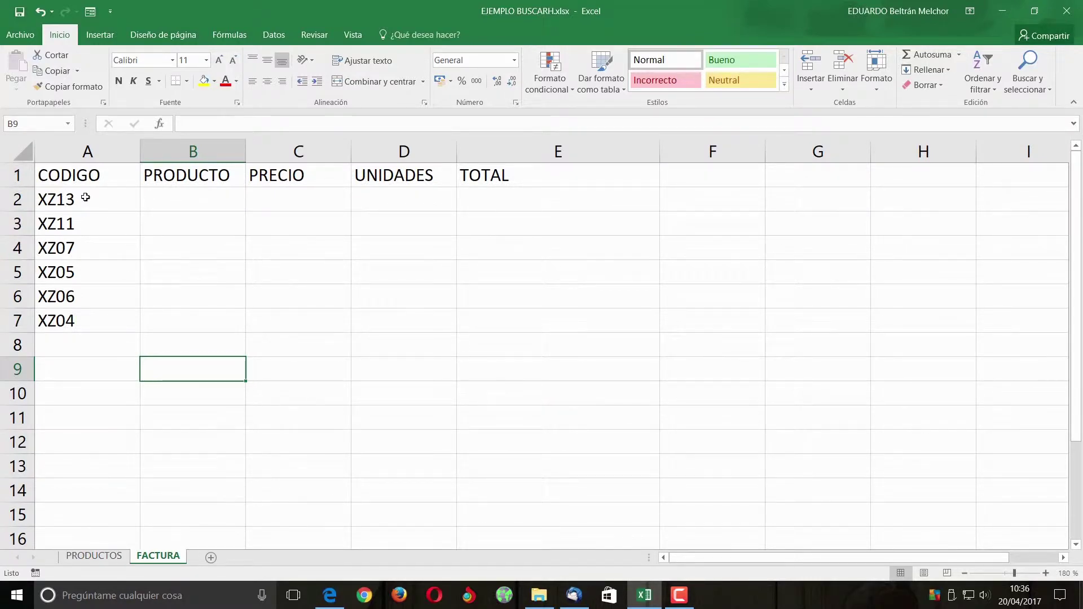
click(91, 557)
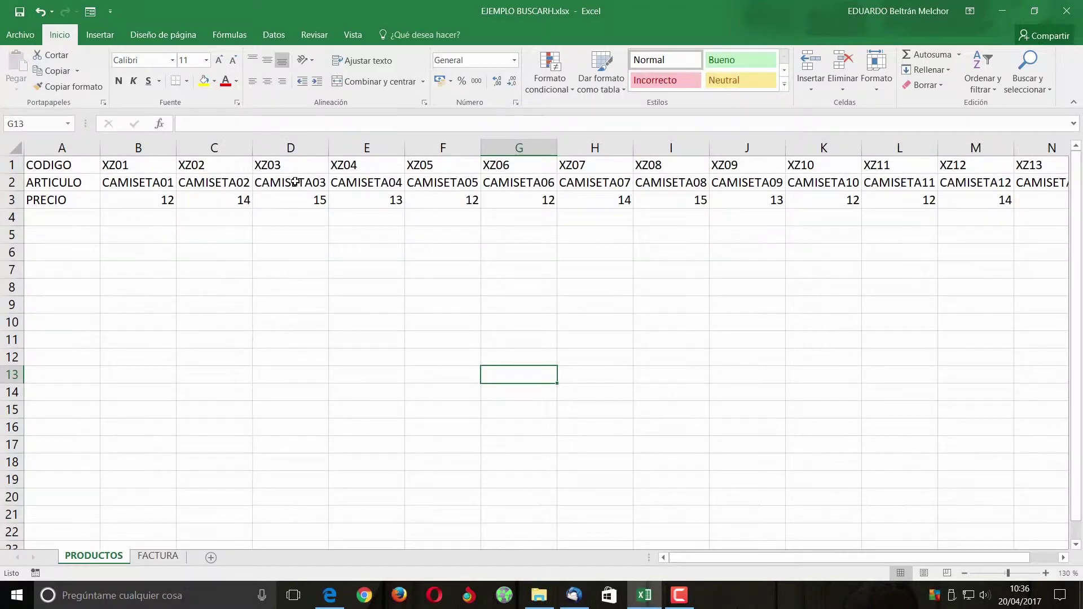
click(161, 559)
click(183, 204)
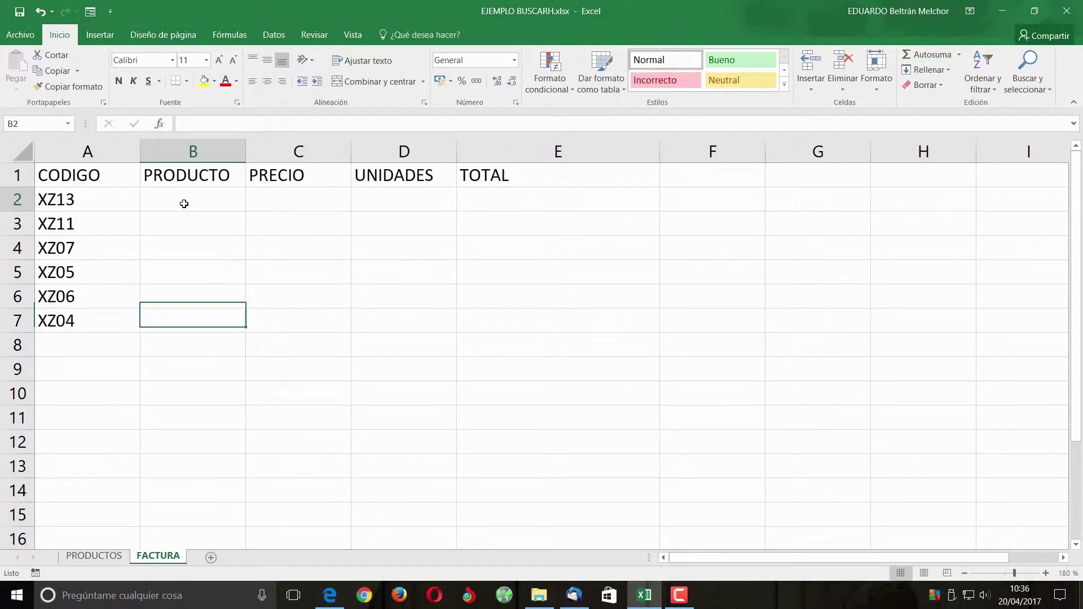
Step: For cell B2, pick BUSCARH from the Todo function category and open its arguments
click(160, 124)
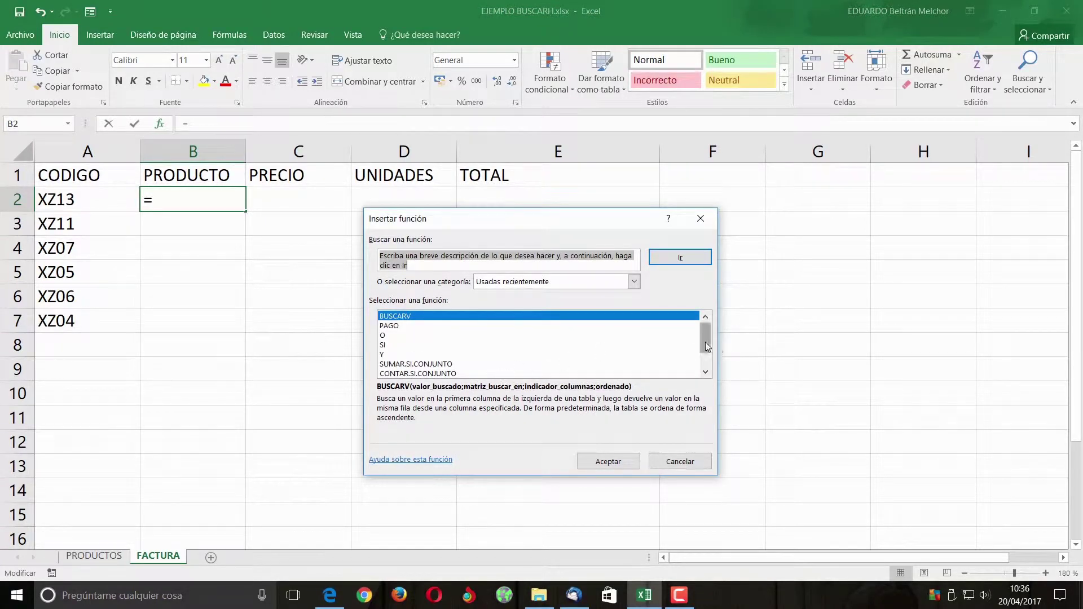
scroll(705, 342, down, 1)
scroll(705, 342, up, 1)
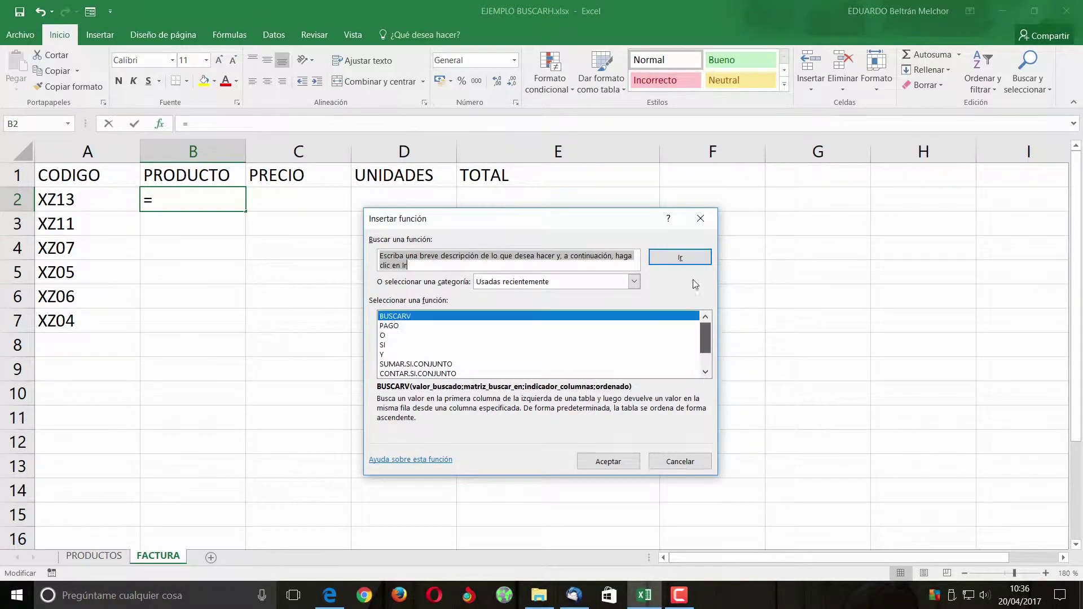
click(634, 282)
click(564, 303)
click(586, 354)
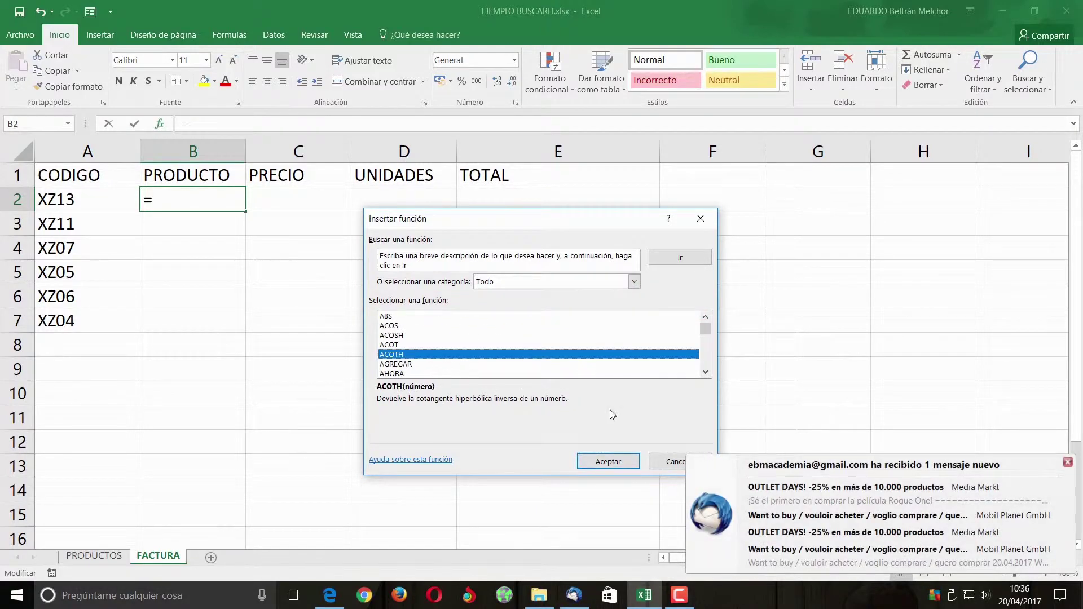
key(b)
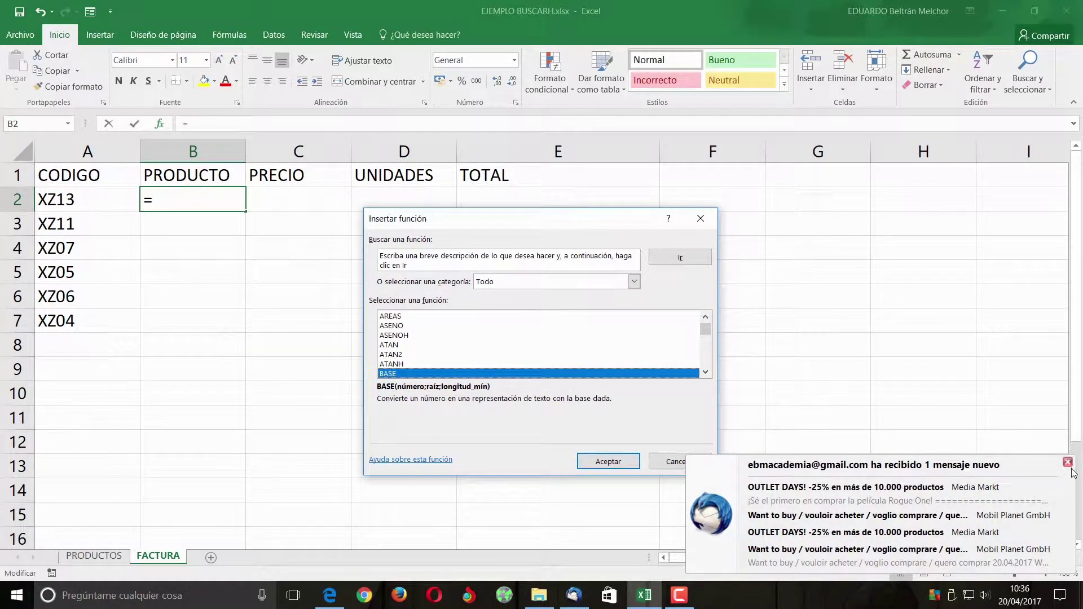
click(706, 372)
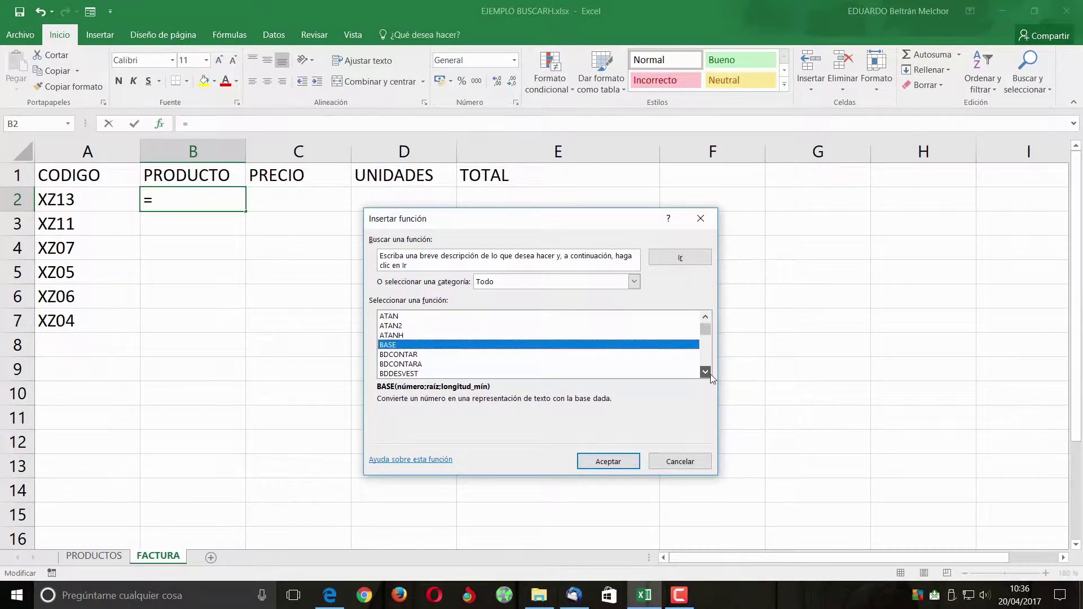
drag(709, 374, 709, 374)
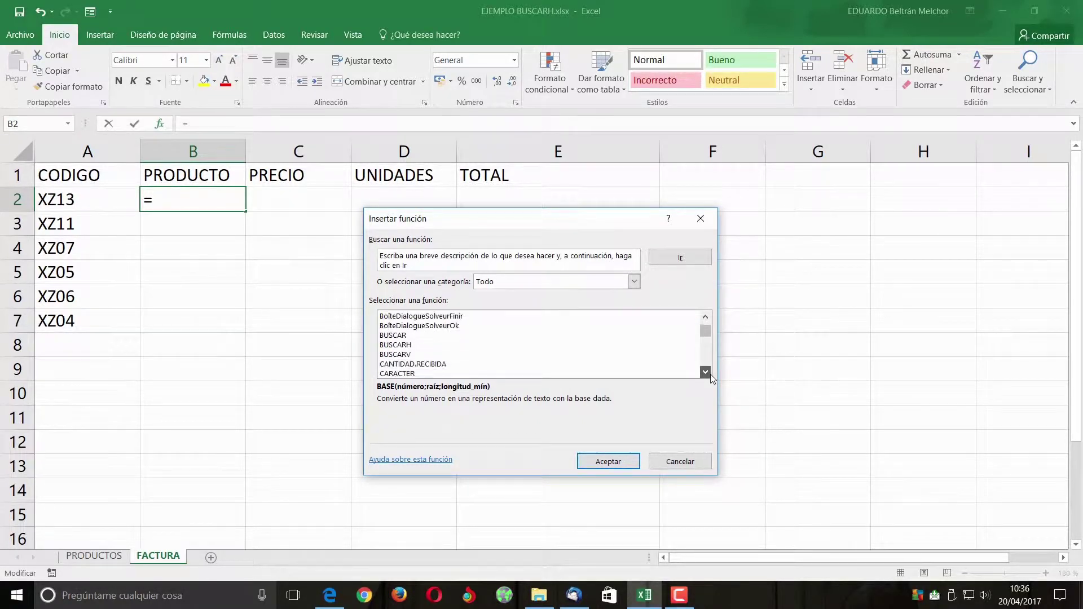
click(409, 327)
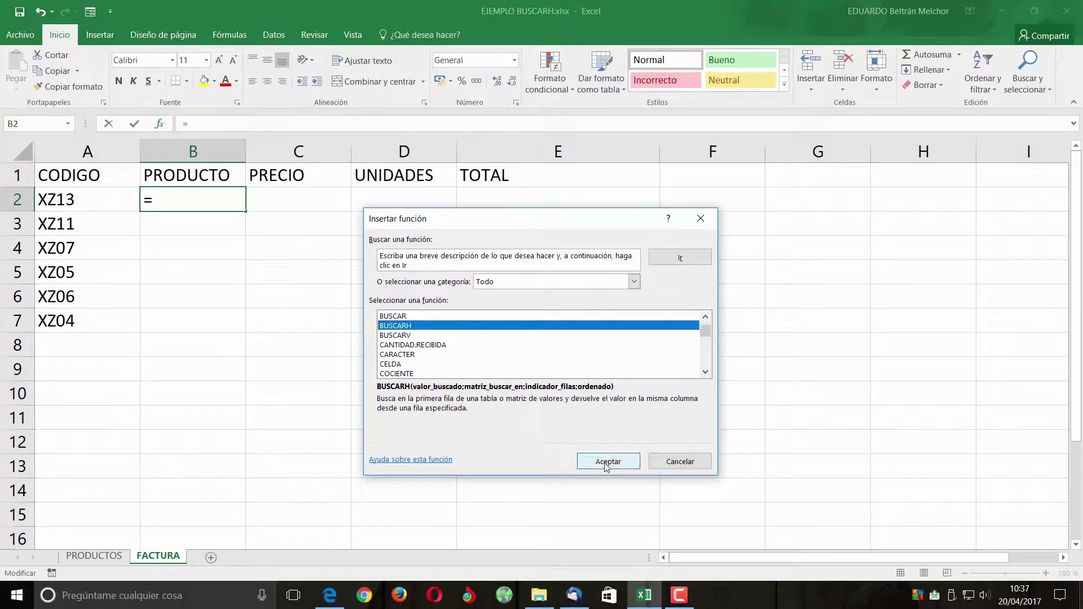
click(607, 461)
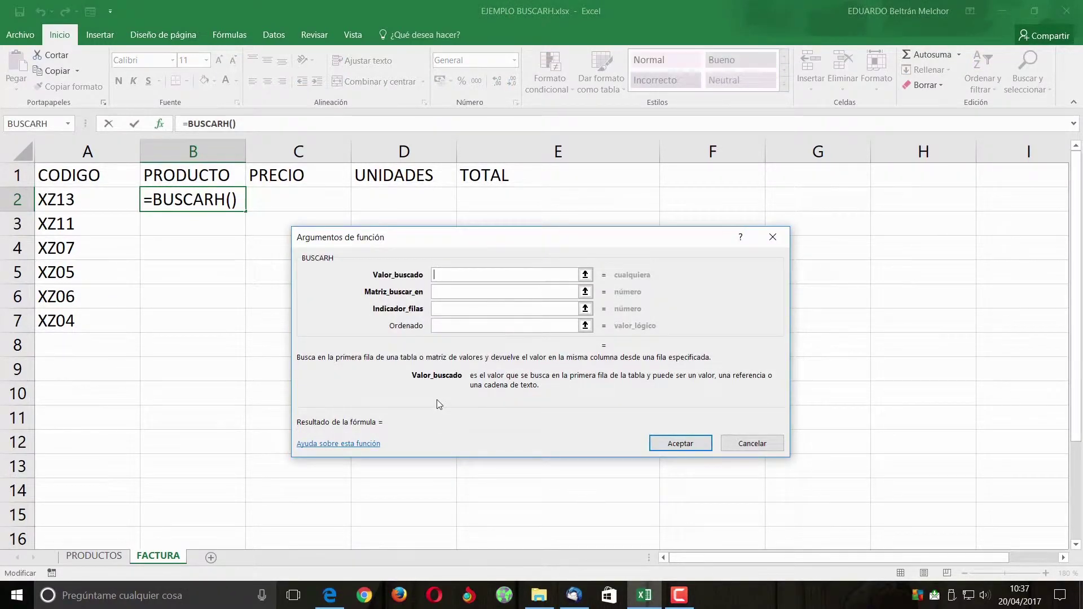
Step: Set the lookup value to A2 and the table to the absolute range PRODUCTOS!$A$1:$N$3
click(81, 199)
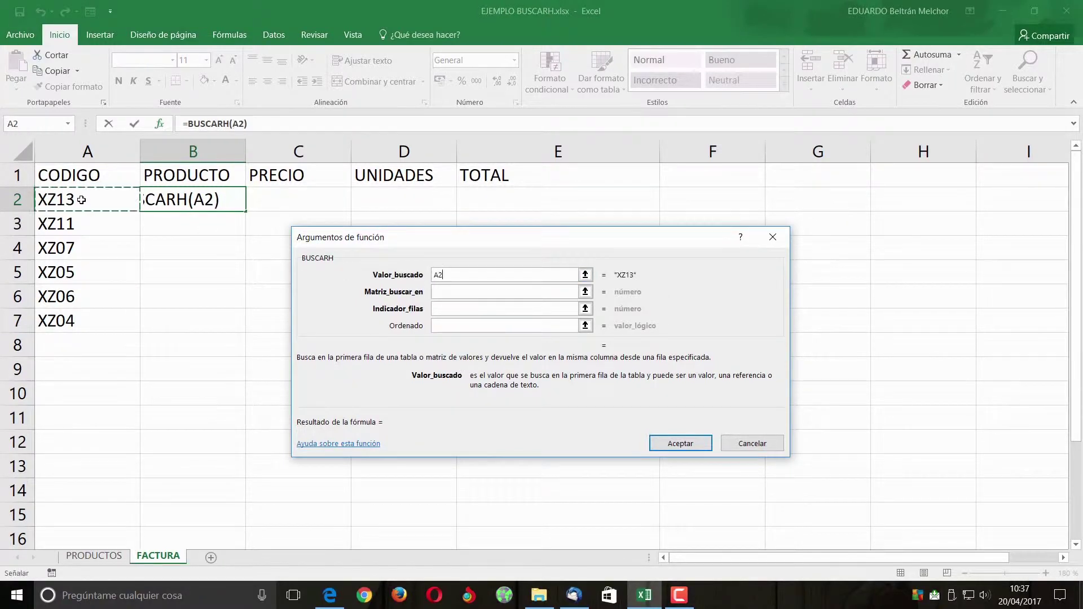
click(446, 292)
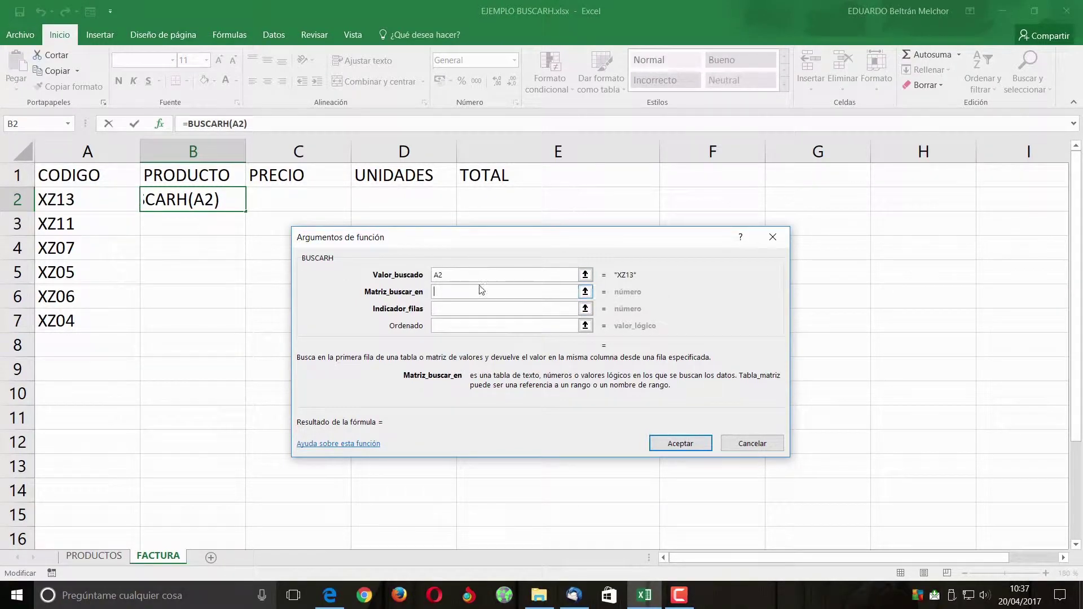
click(82, 557)
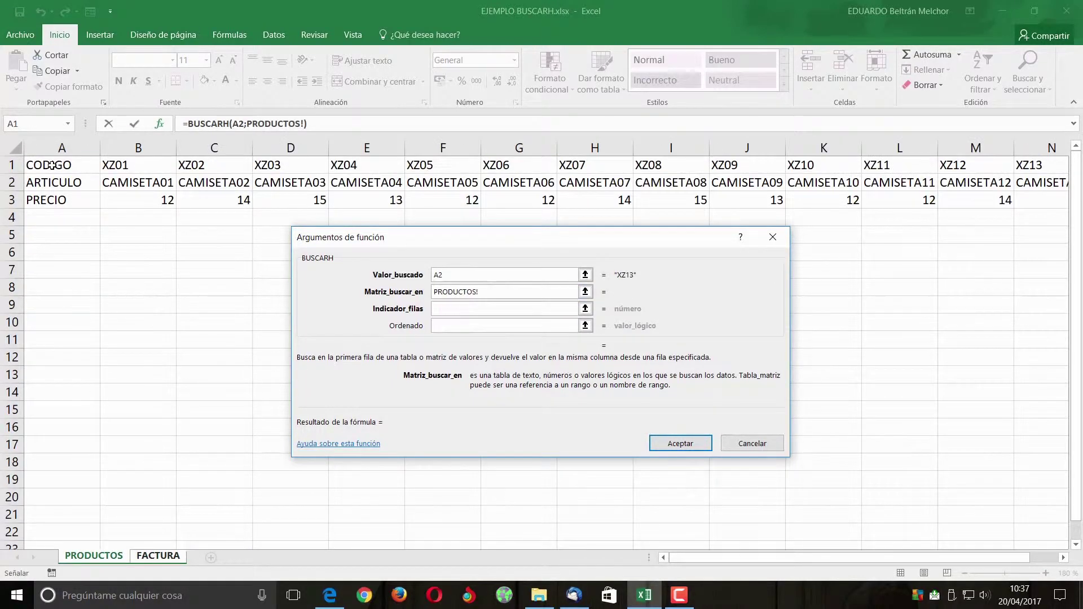
drag(53, 166, 1035, 200)
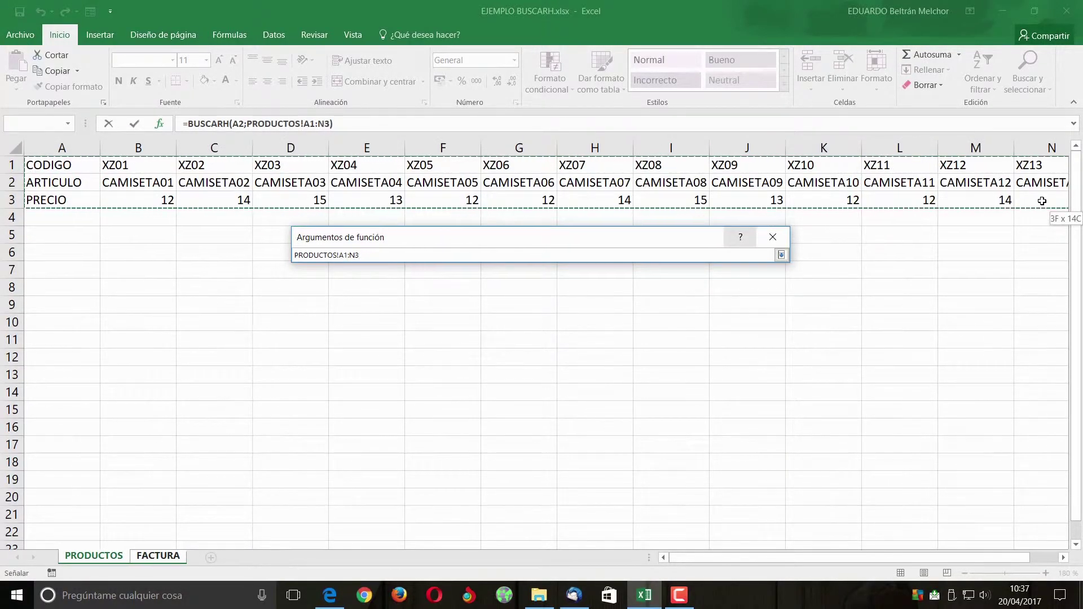
drag(1041, 201, 1041, 200)
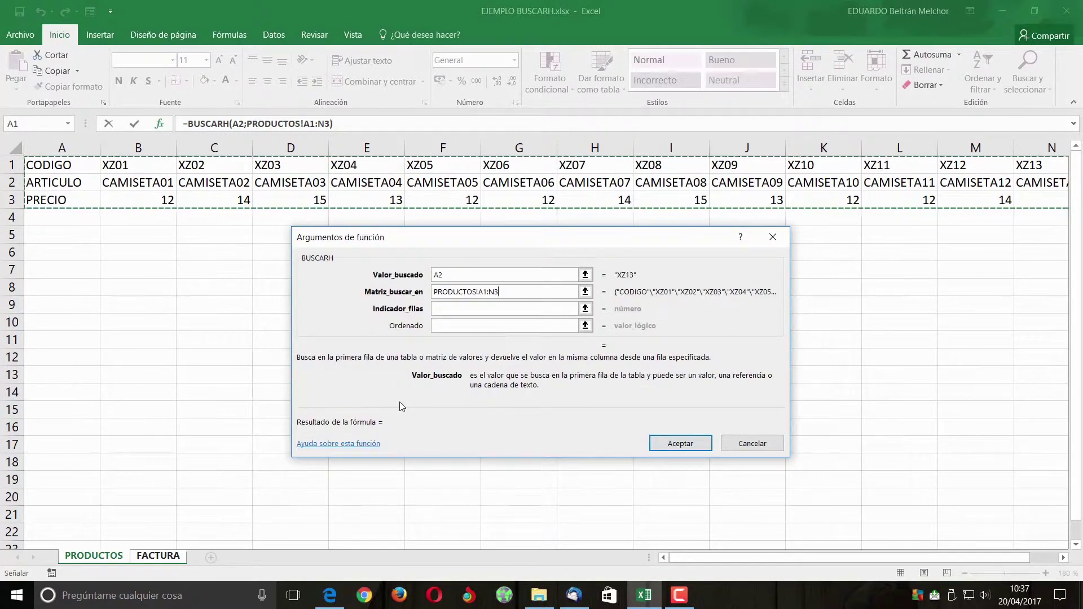
key(F4)
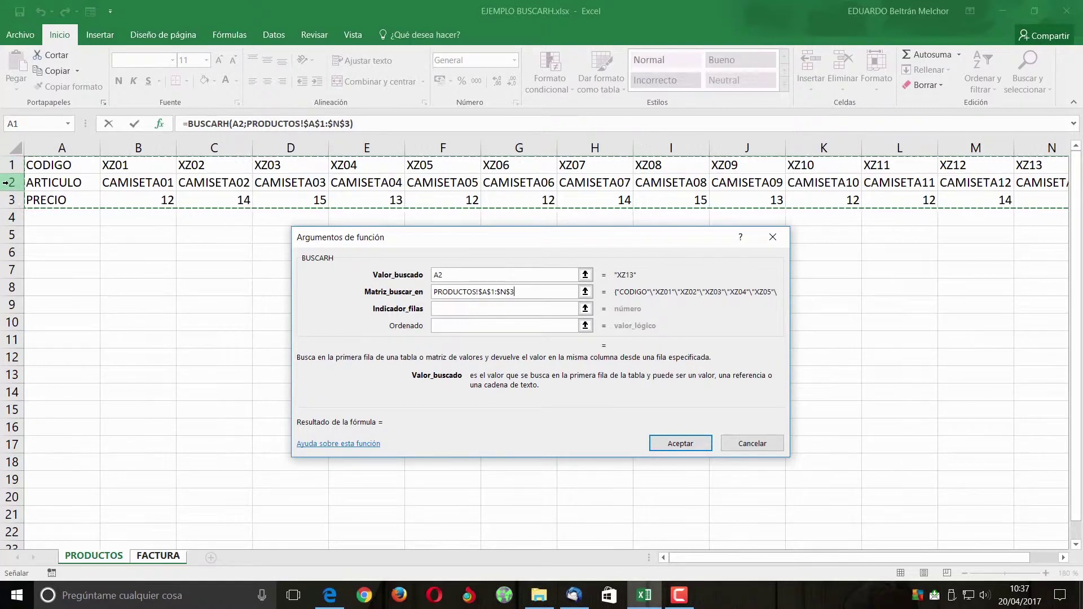
Step: Set the row index to 2 and Ordenado to FALSO, then confirm the formula
click(474, 309)
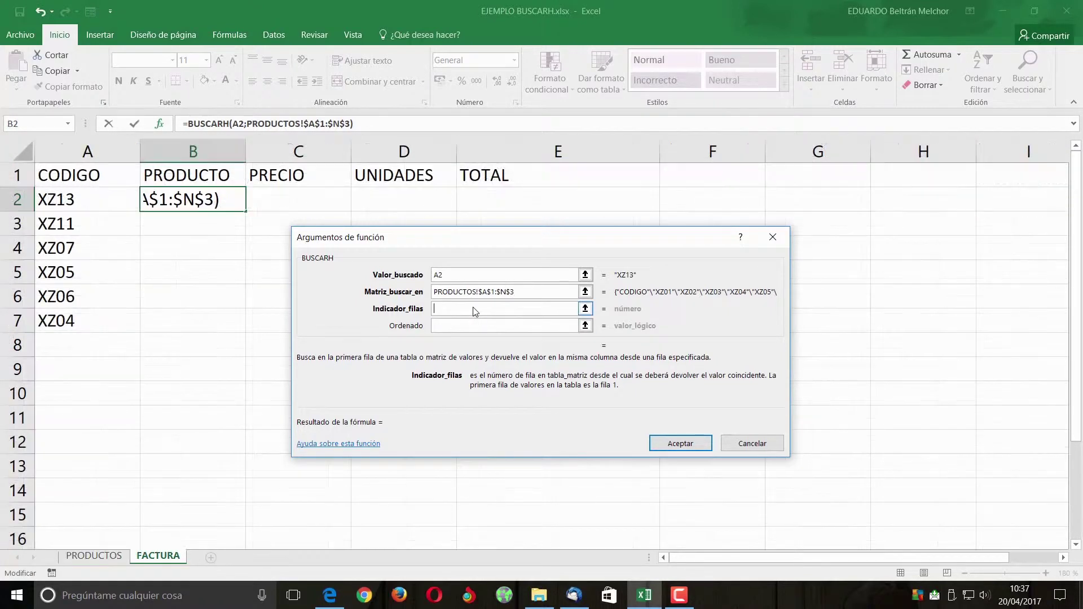
text(2)
click(458, 328)
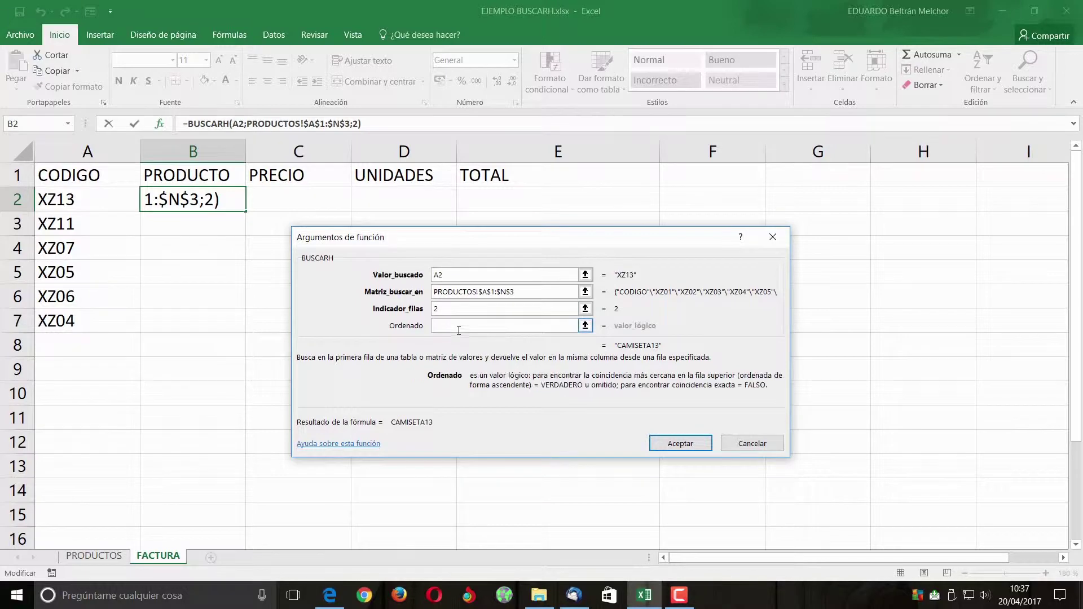
text(FALOS)
key(BackSpace)
key(BackSpace)
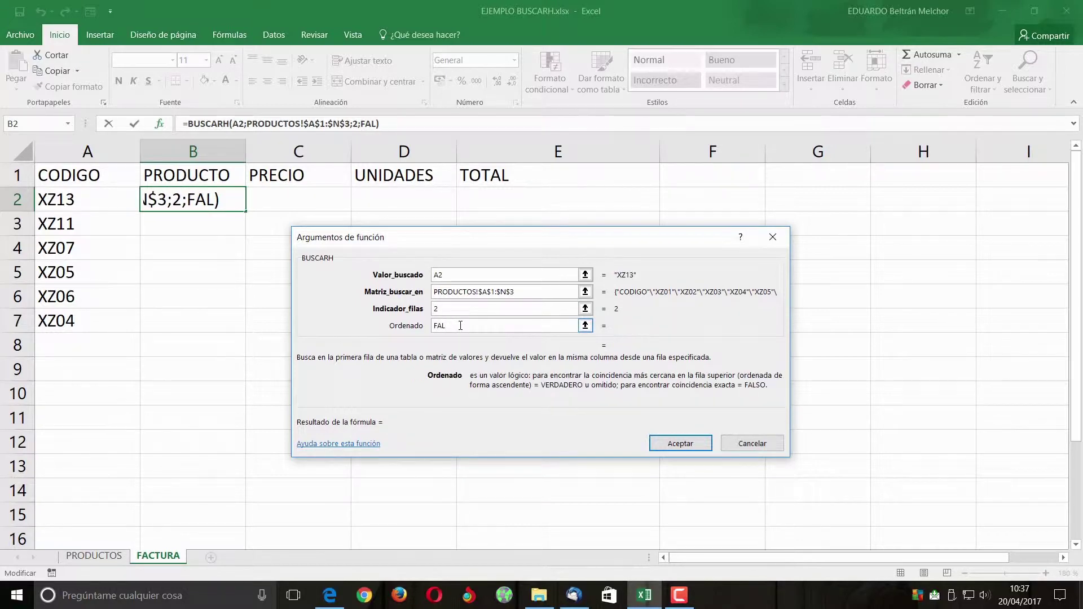
text(SO)
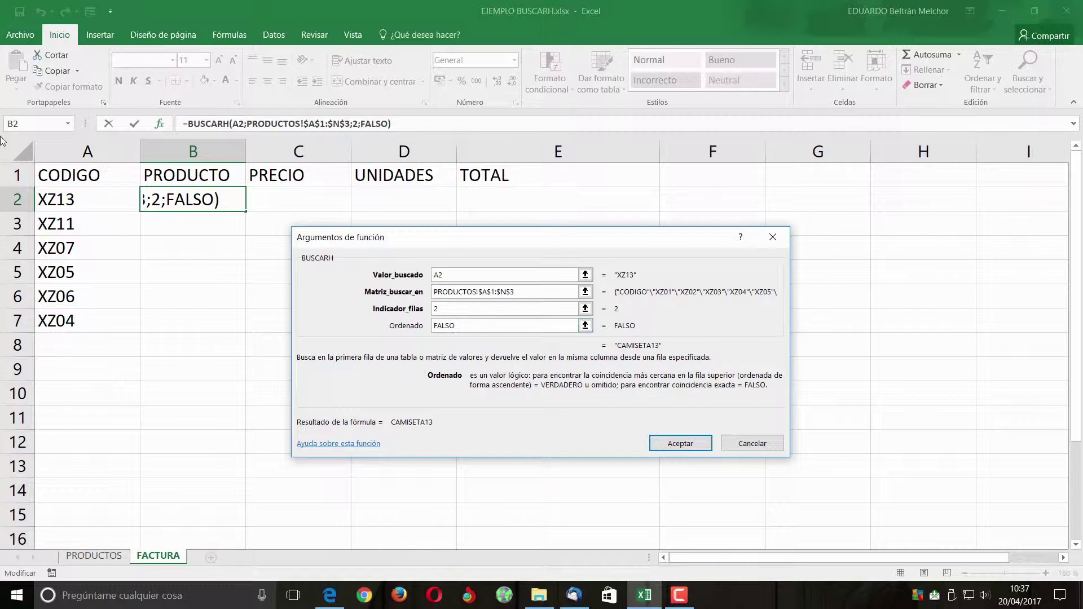
click(676, 444)
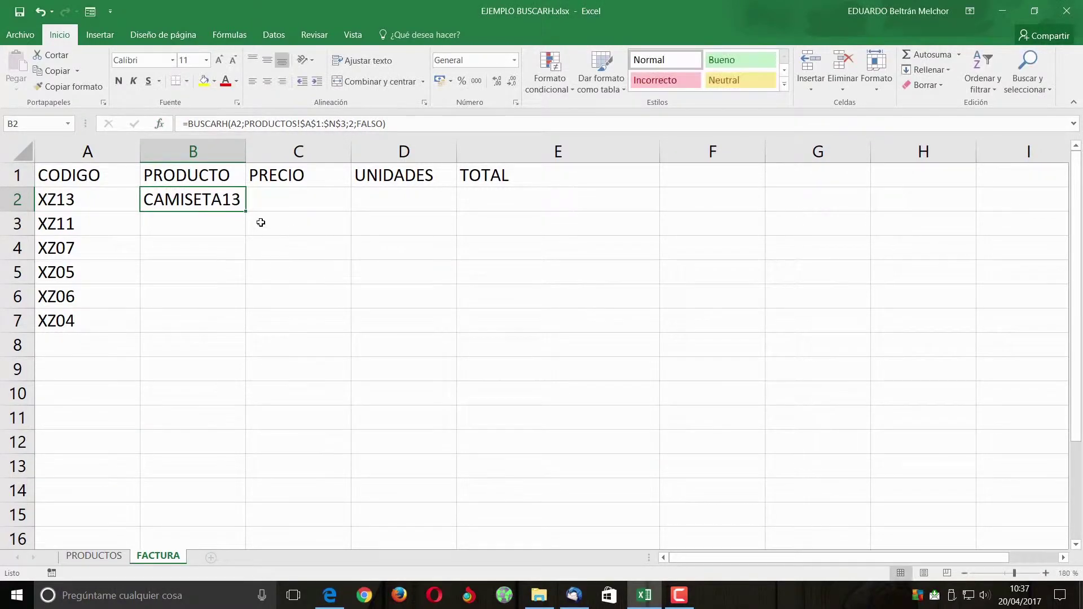
Step: Fill the product lookup down to B7 and paste B2's BUSCARH formula into C2
drag(244, 211, 242, 332)
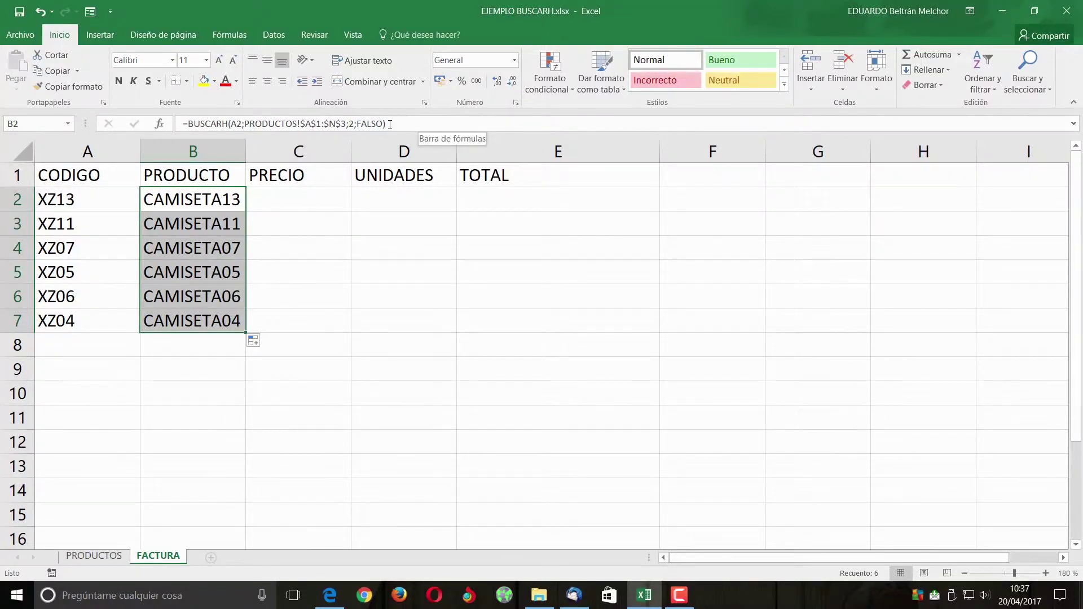
drag(394, 125, 168, 124)
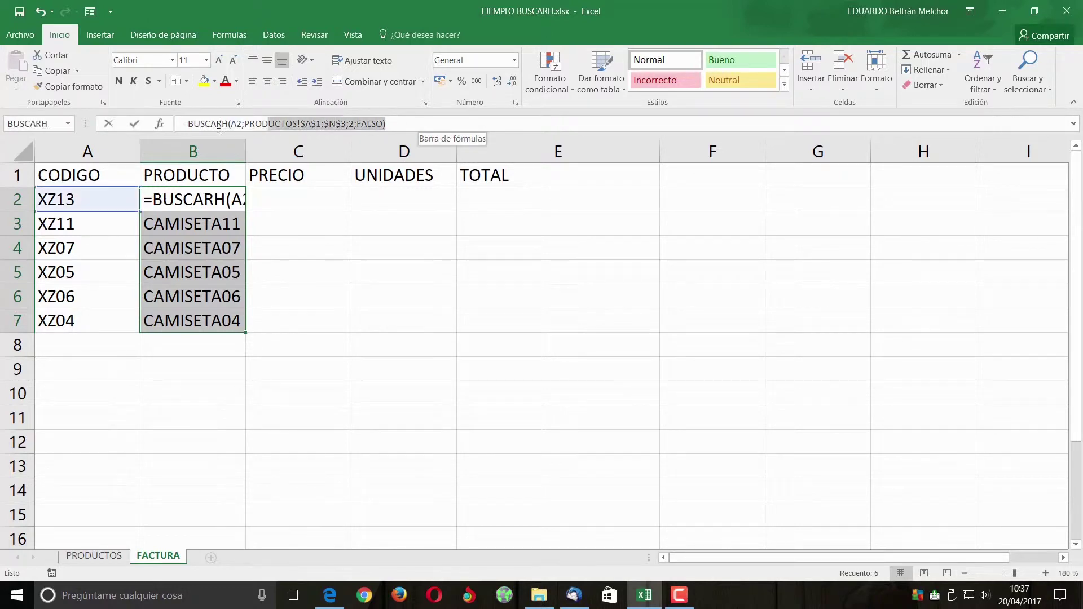
key(ctrl+c)
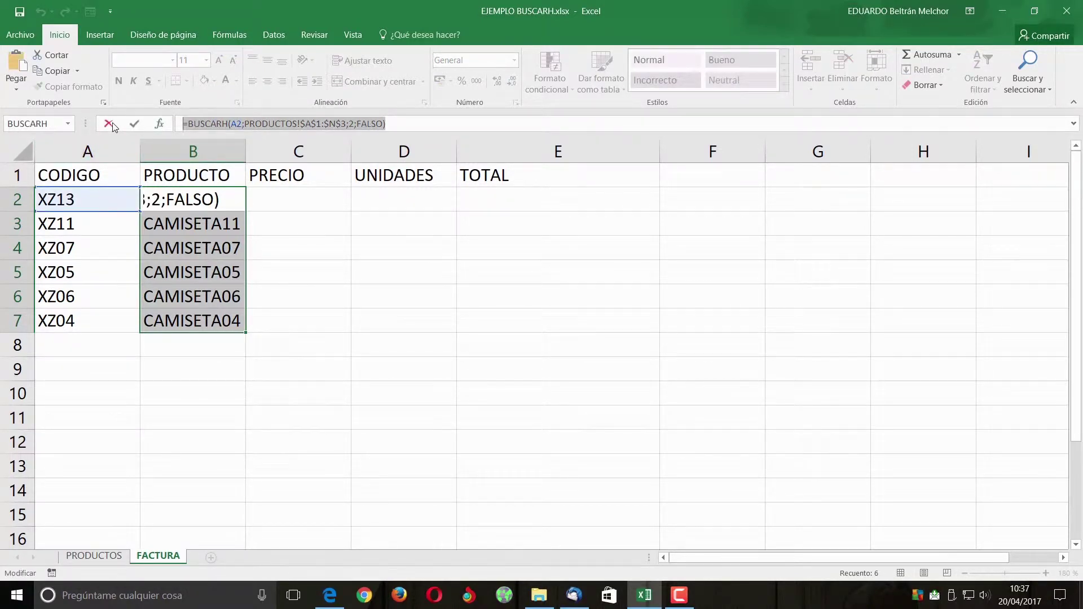
click(112, 124)
click(282, 192)
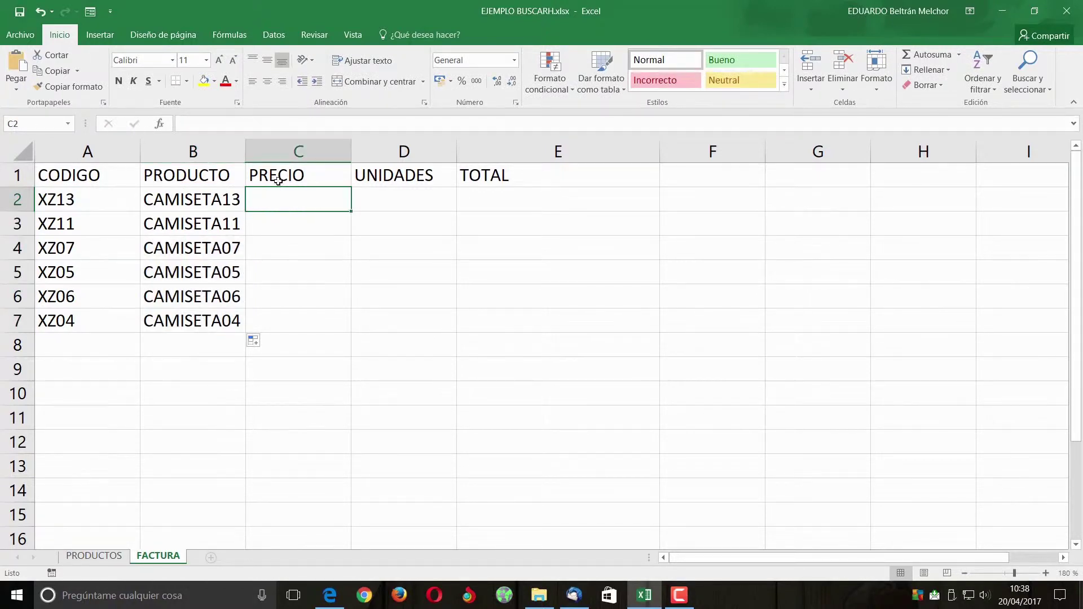
click(225, 124)
key(ctrl+v)
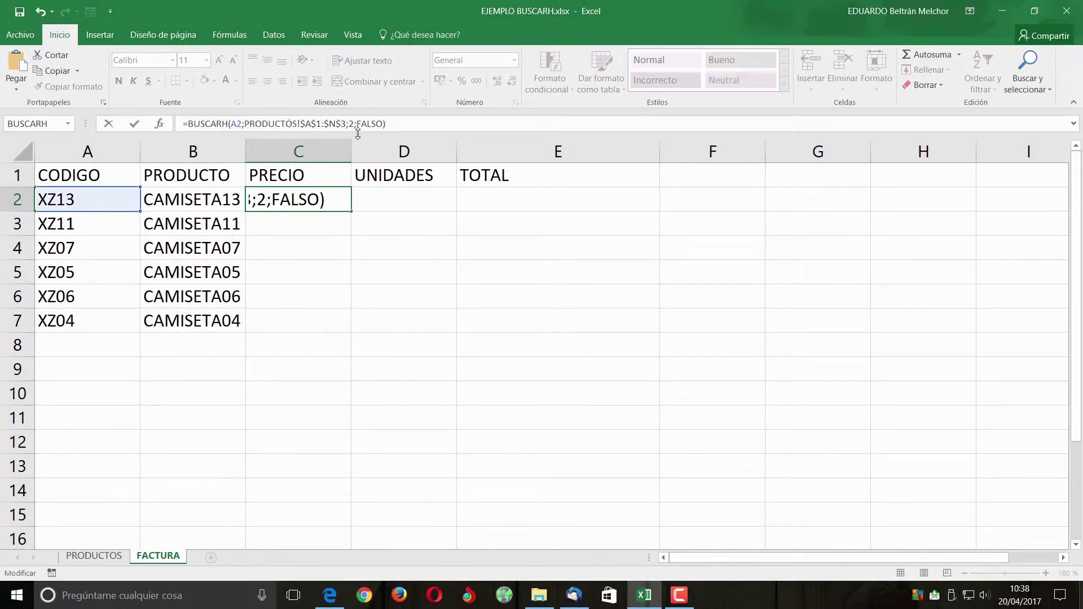
Step: Change C2's row index to 3 and fill the price lookup down to C7
click(352, 125)
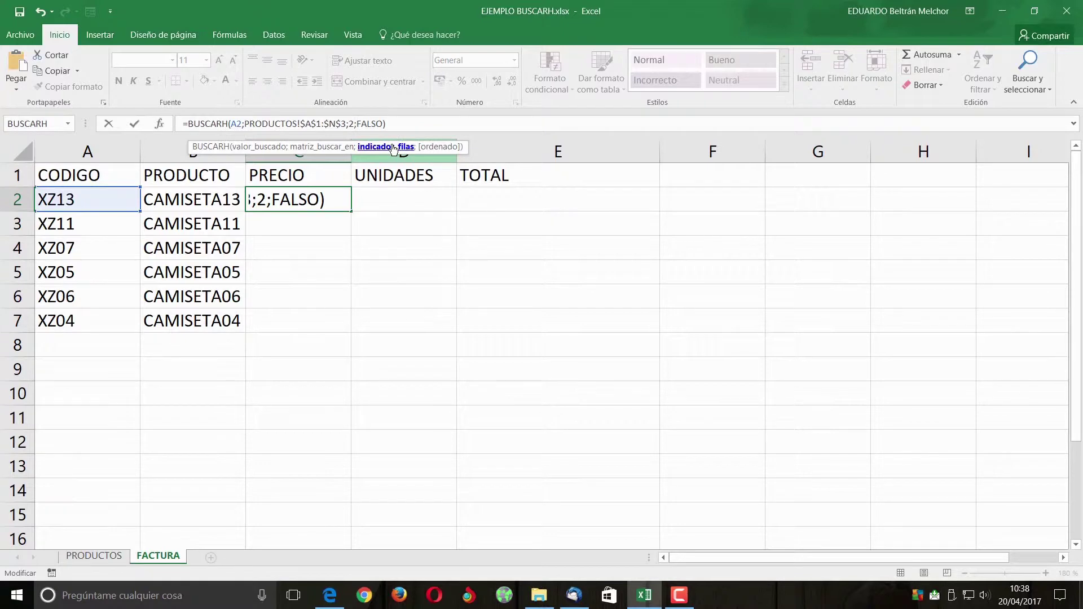
key(BackSpace)
text(3)
key(Return)
click(341, 209)
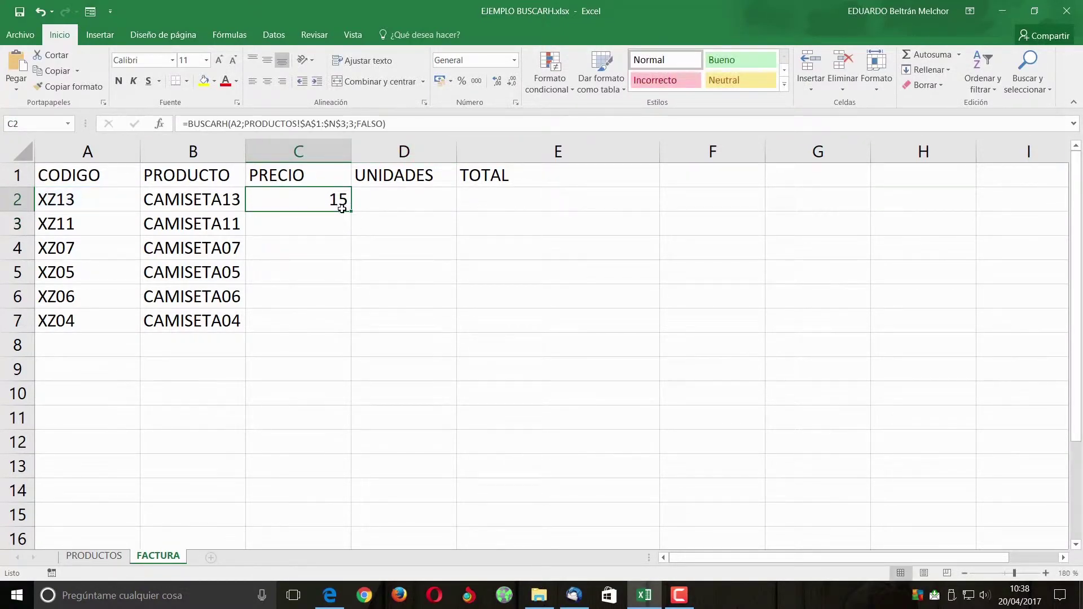
drag(349, 212, 342, 334)
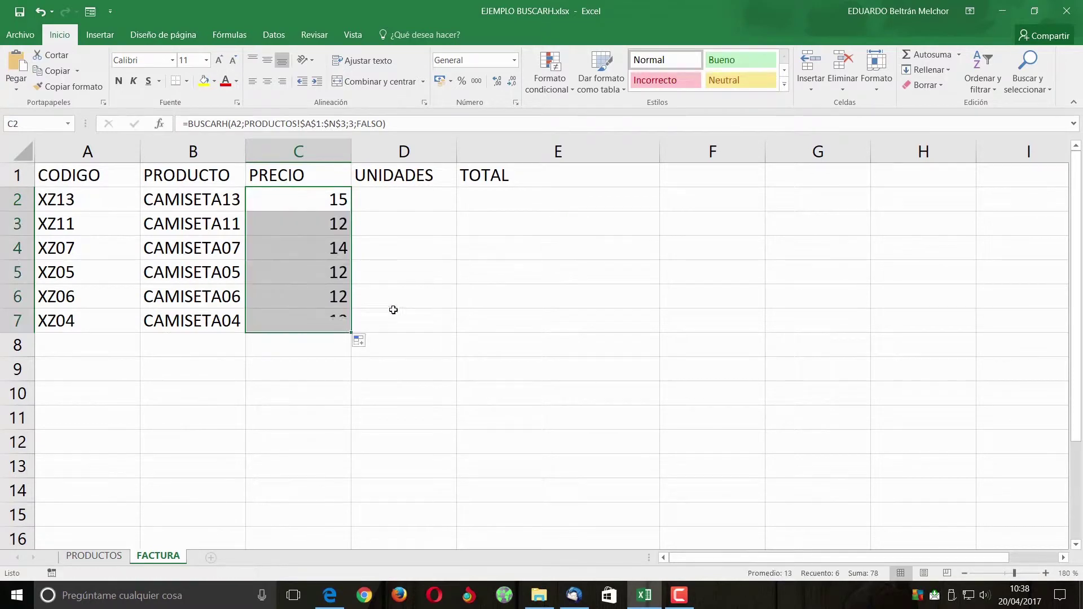
click(396, 201)
Step: Make a first attempt at the units in D2:D7, which come out with stray percent formatting
text(2%)
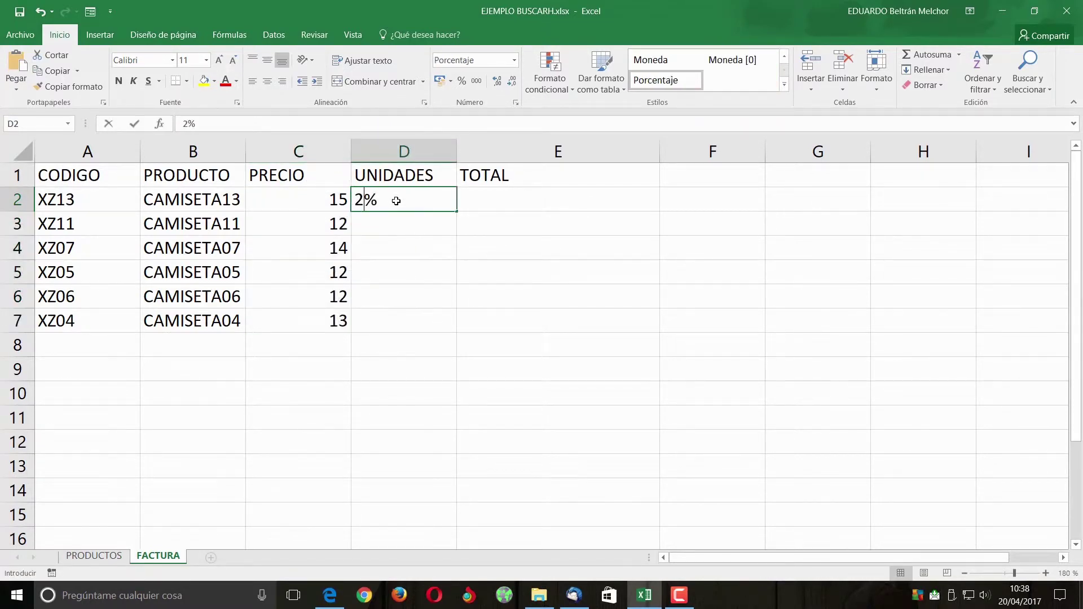
key(Return)
text(3%)
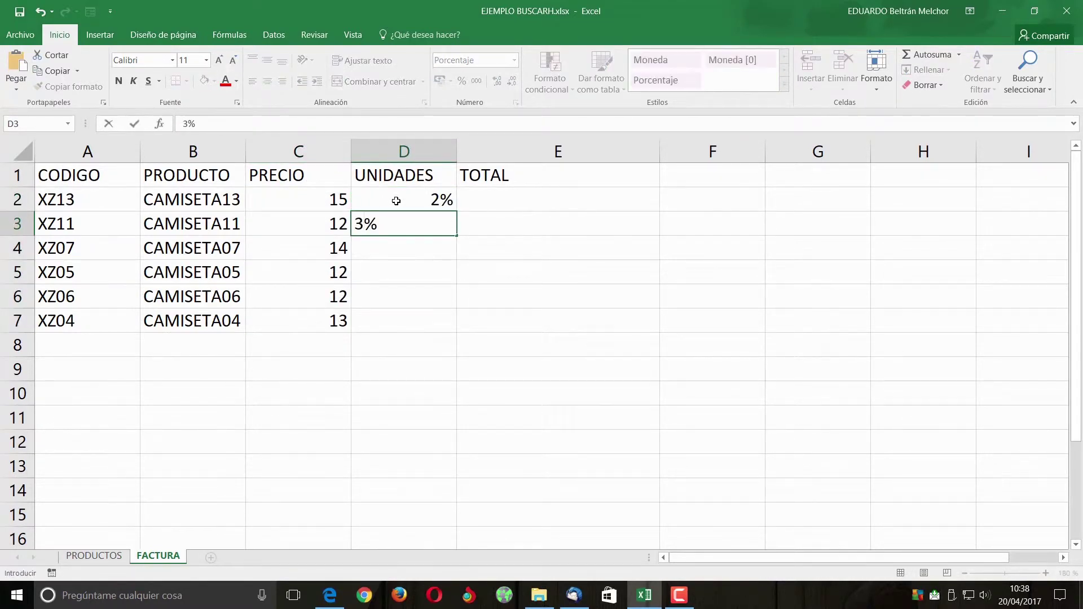
text( 4 5 67)
key(Return)
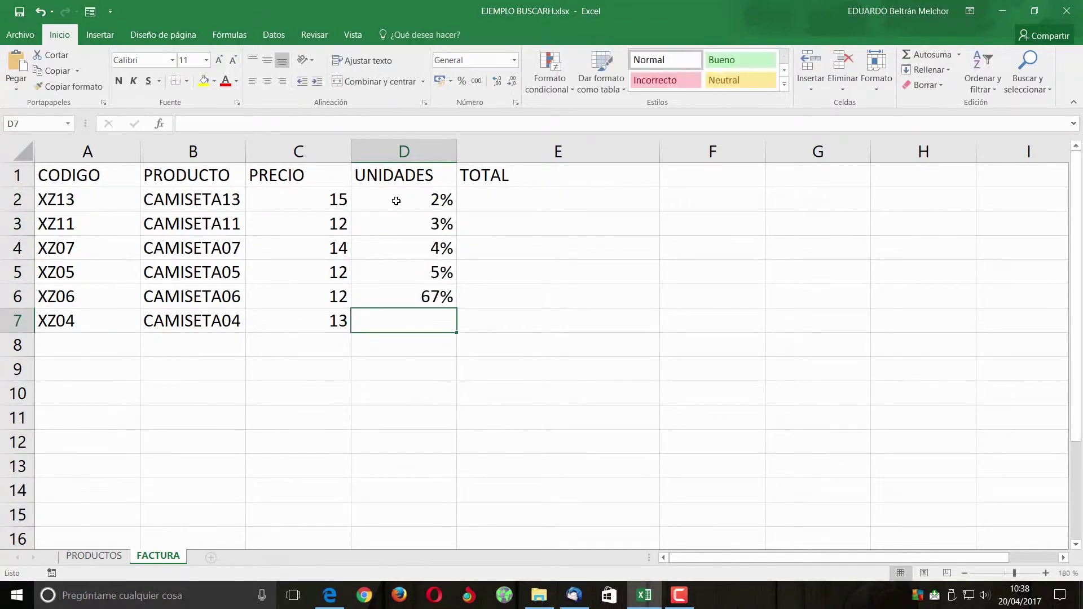
key(Up)
text(3)
key(Return)
text(3)
key(Return)
key(Up)
key(Up)
key(Up)
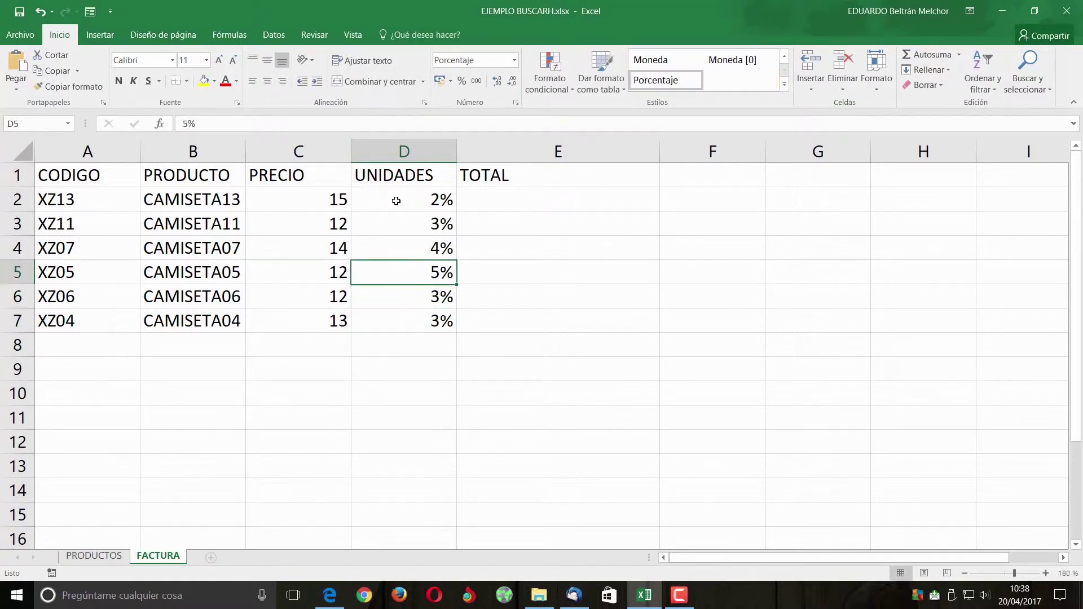
key(Up)
key(Up)
key(Up)
Step: Set the number format of D2:D7 to General
drag(397, 201, 416, 327)
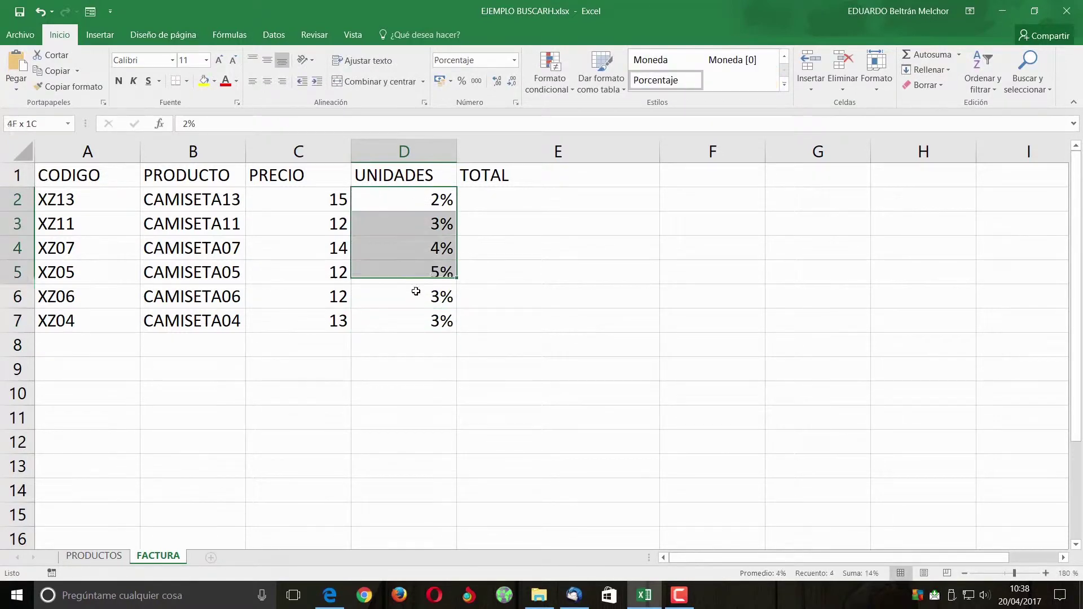
click(514, 60)
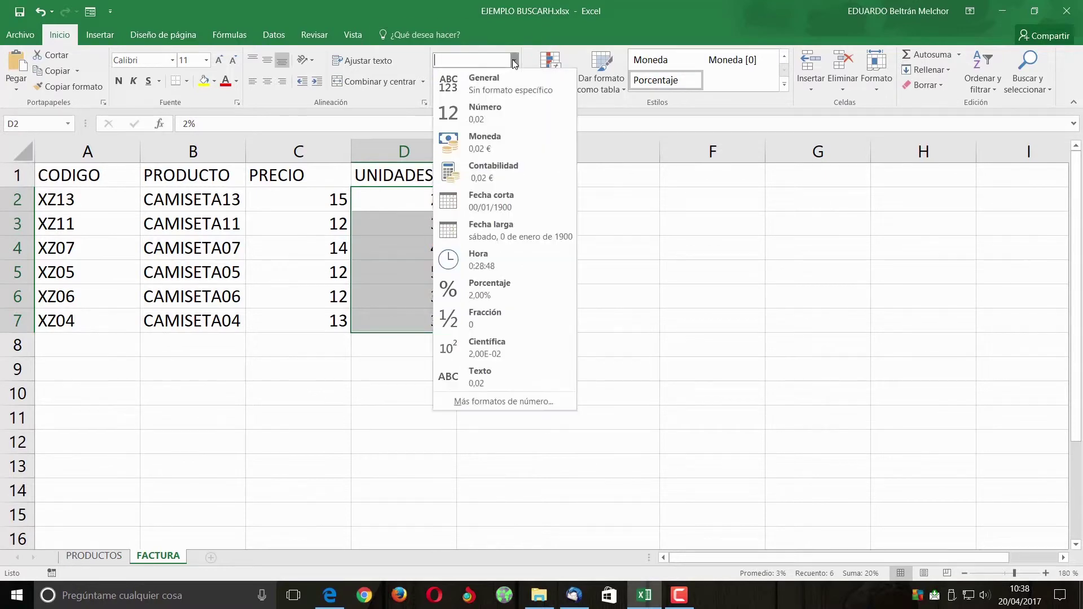
click(510, 88)
drag(422, 199, 417, 318)
Step: Retype the units 1, 2, 4, 5, 3, 2 into D2 through D7
click(436, 205)
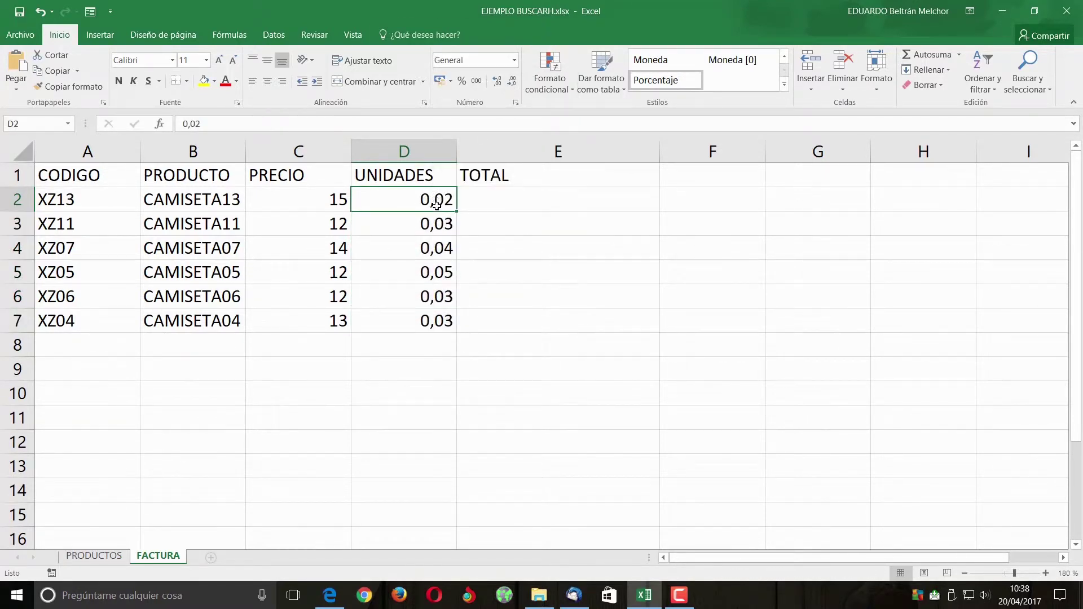
text(1)
key(Return)
text(2)
key(Return)
text(4)
key(Return)
text(5)
key(Return)
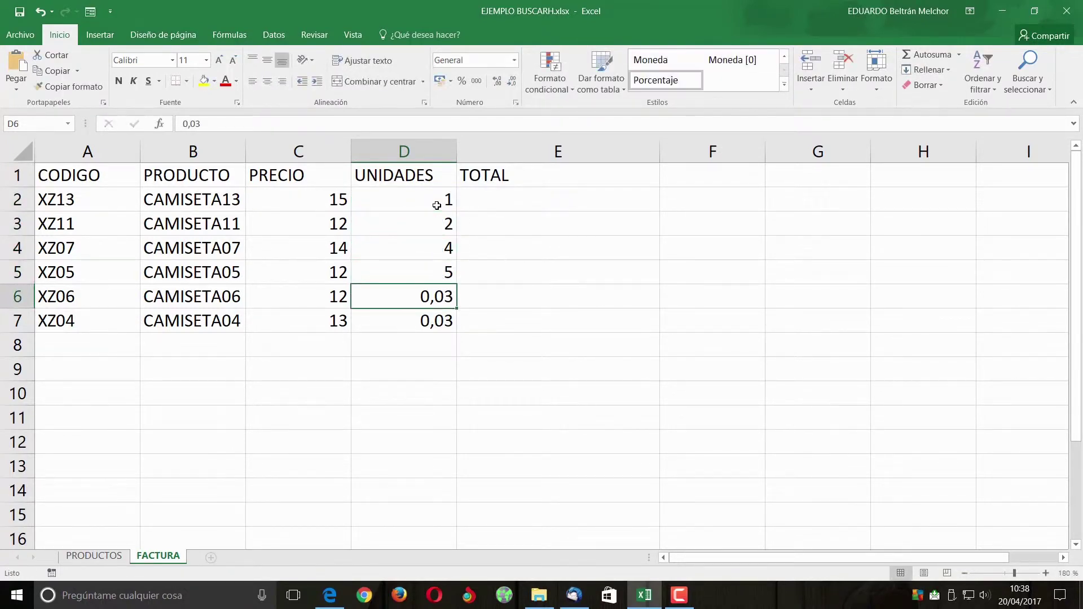
text(3)
key(Return)
text(2)
key(Return)
key(Up)
key(Up)
key(Up)
key(Up)
key(Up)
key(Up)
key(Right)
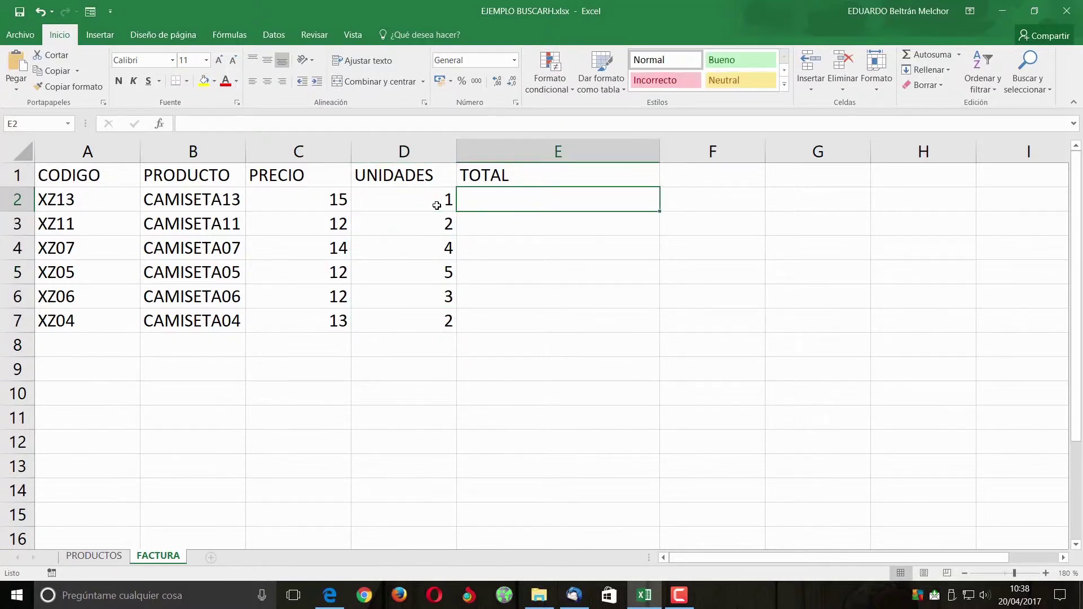
Step: Enter =C2*D2 in E2 and fill it down to E7, giving totals 15, 24, 56, 60, 36, 26
text(=)
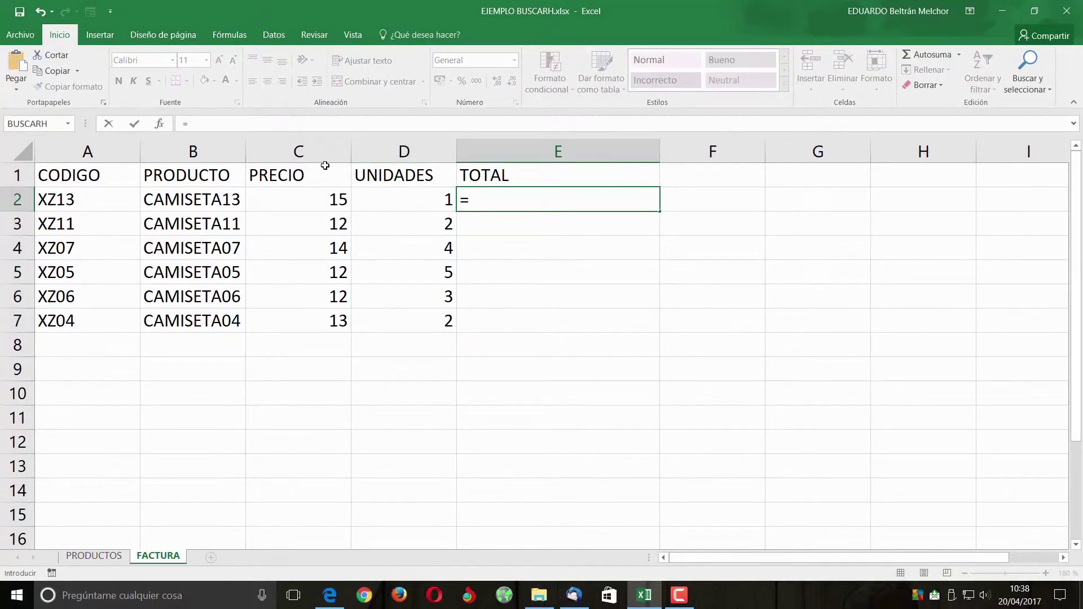
click(302, 200)
text(*)
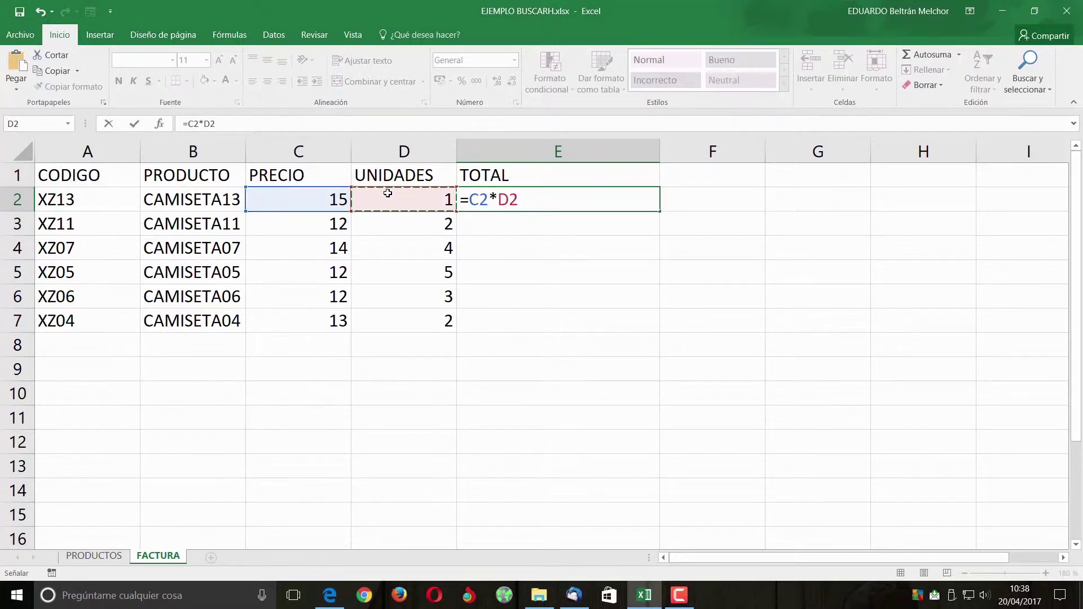
key(Return)
click(620, 203)
drag(659, 210, 648, 330)
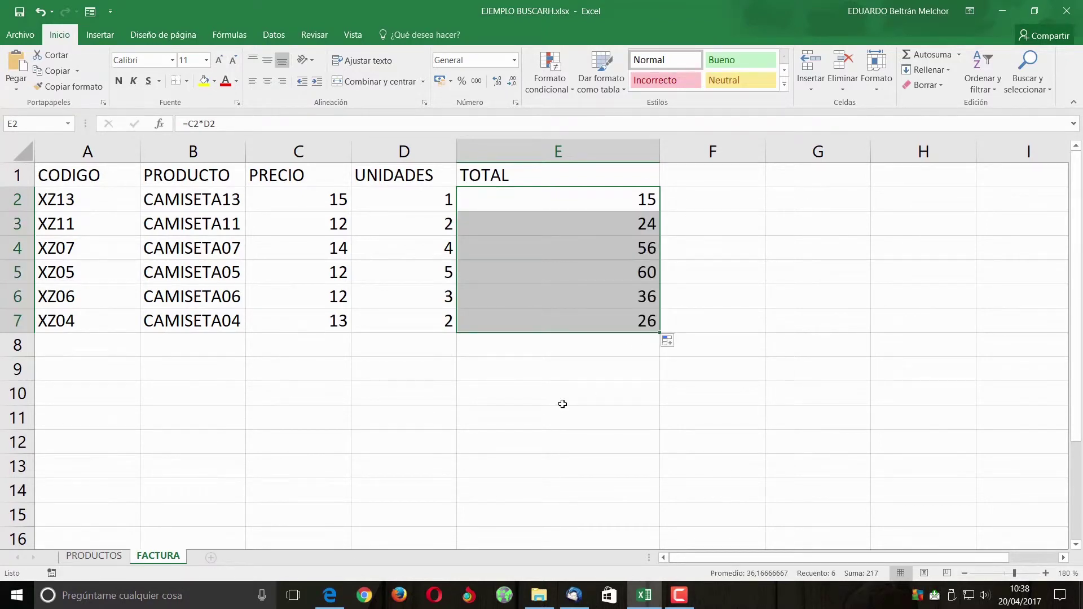
click(93, 556)
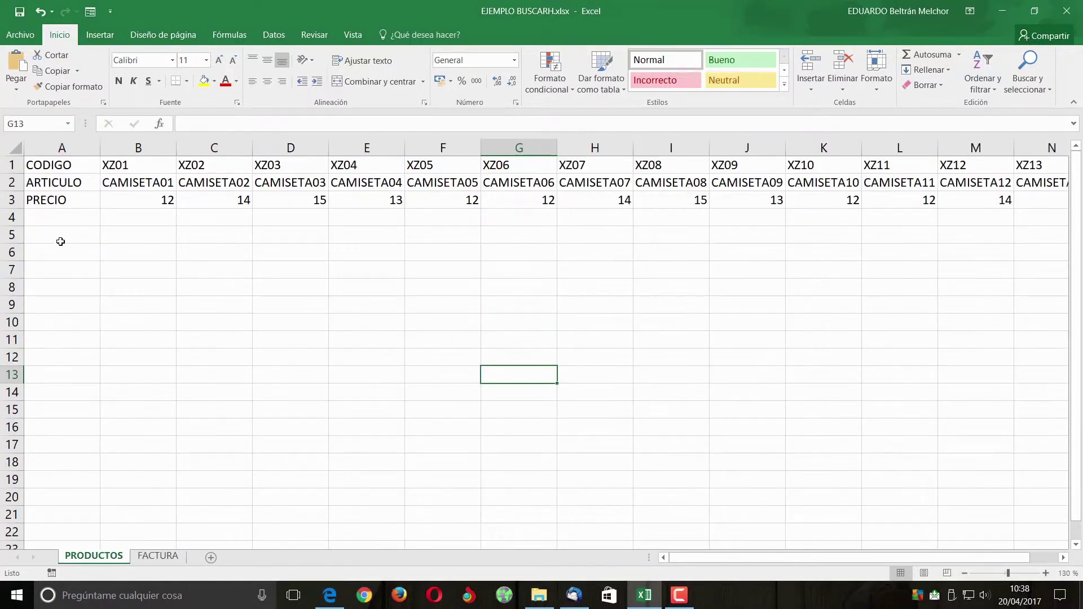
click(173, 559)
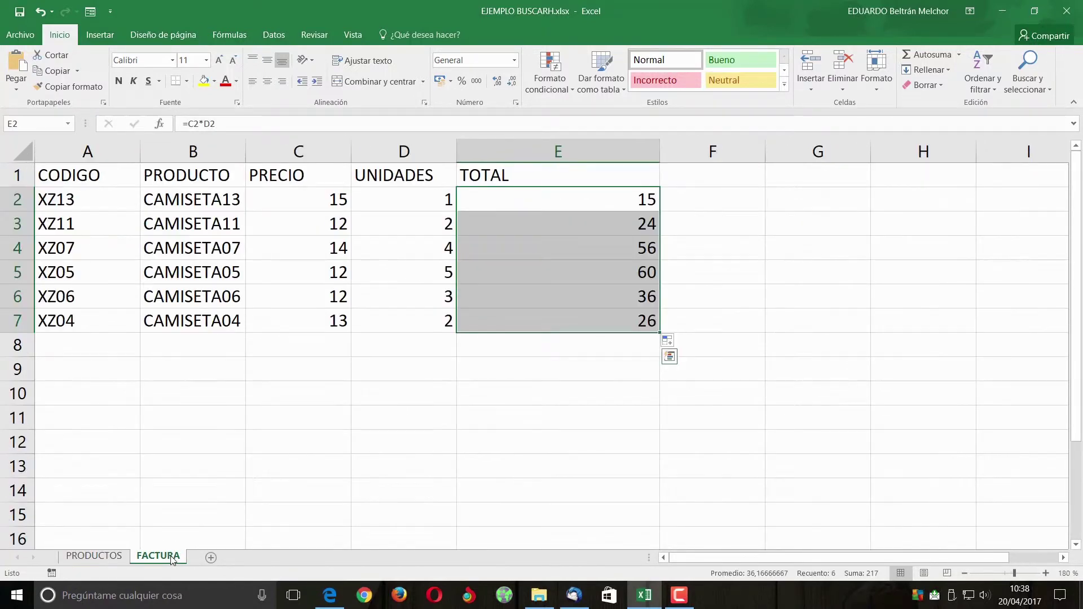
click(494, 423)
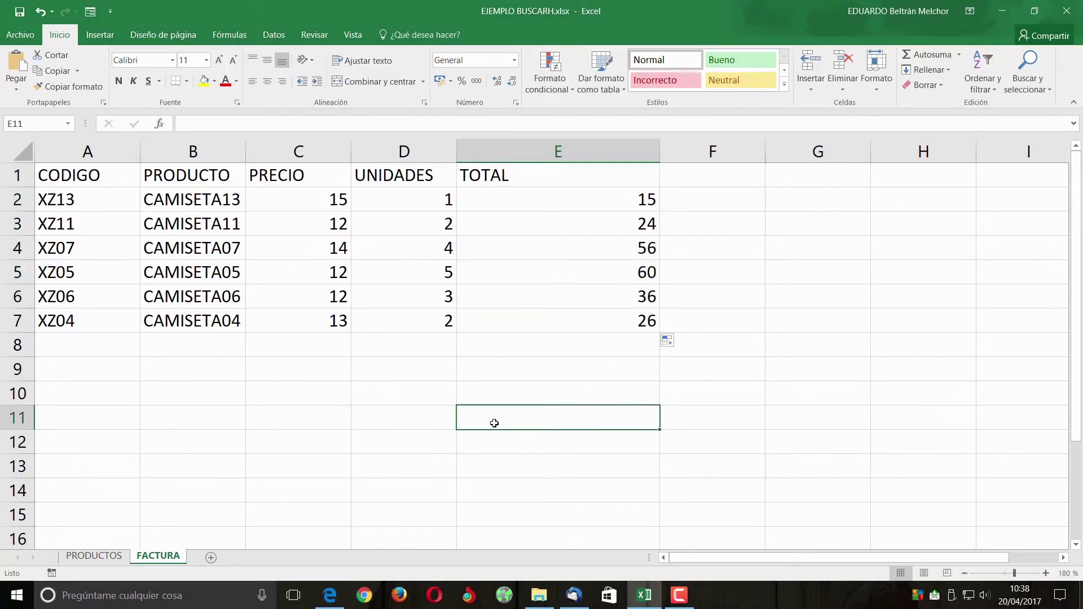